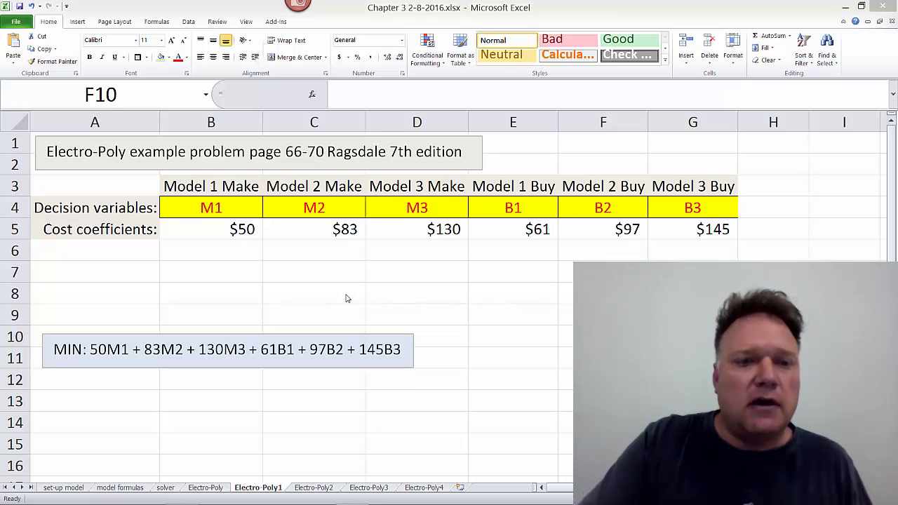
Step: Begin the total-cost formula in B7 with the three Make products of cost and decision variable: =B5*B4+C5*C4+D5*D4
click(216, 266)
double_click(216, 266)
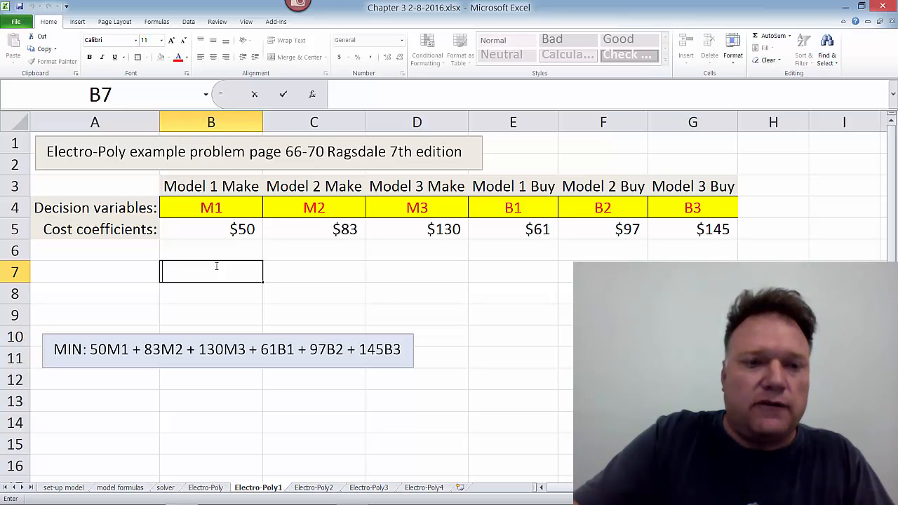
text(=)
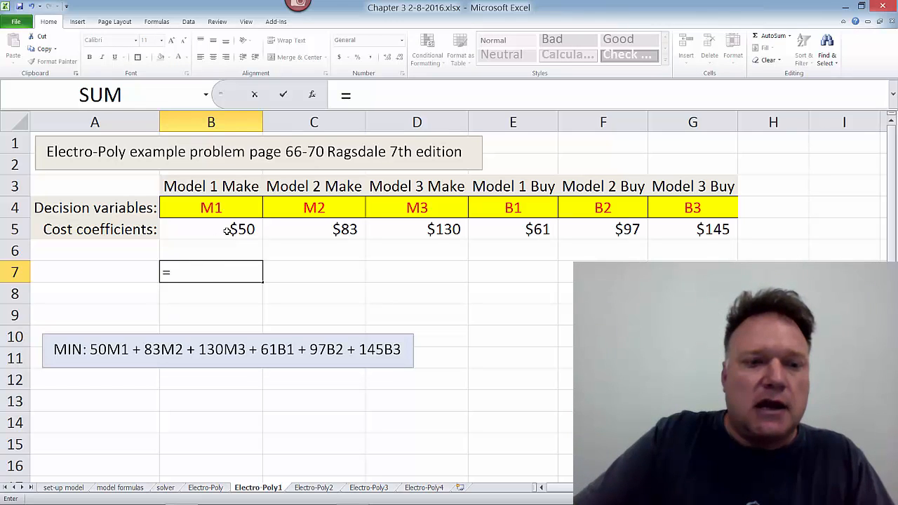
click(227, 231)
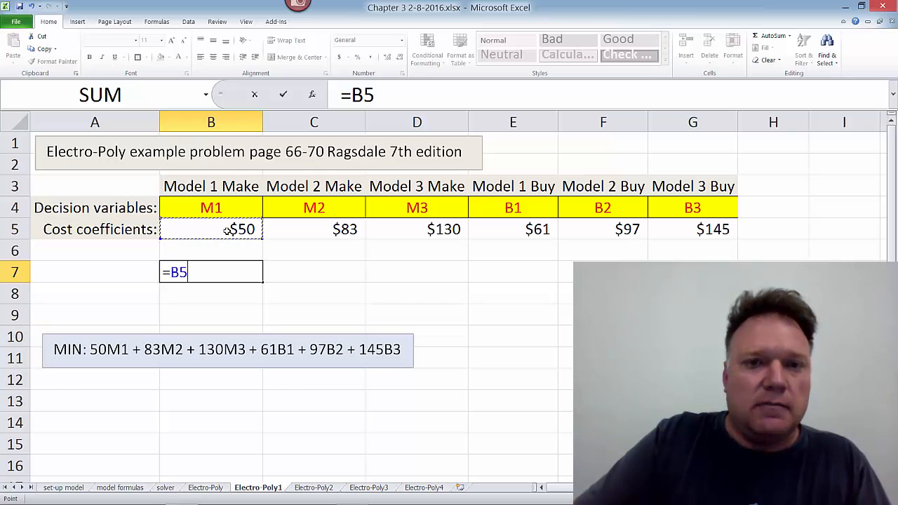
text(*)
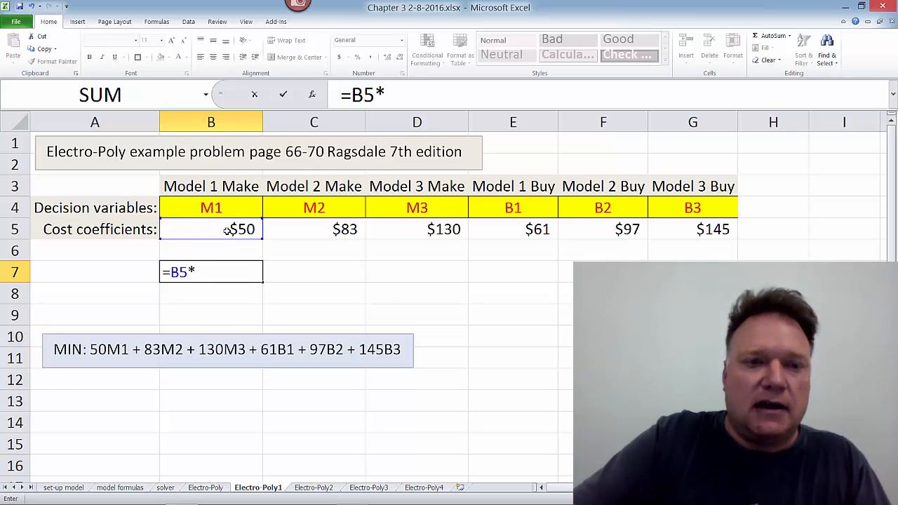
click(230, 203)
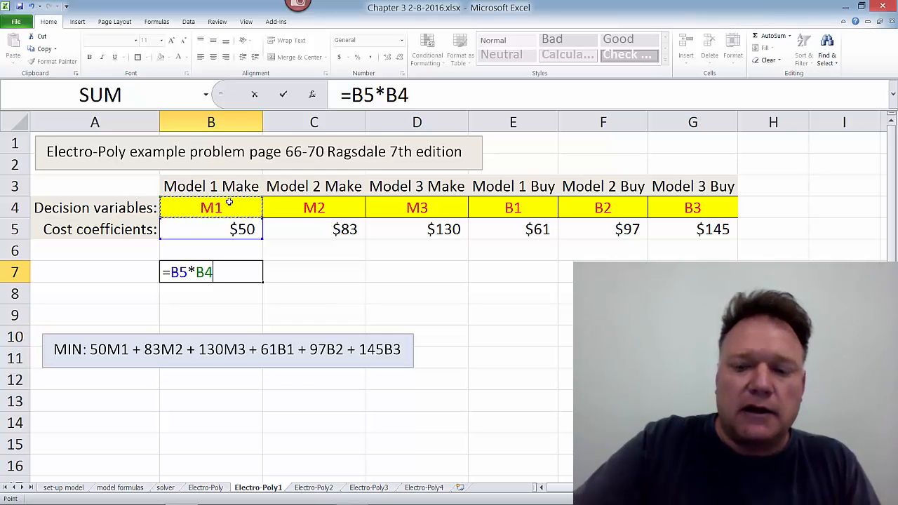
text(+)
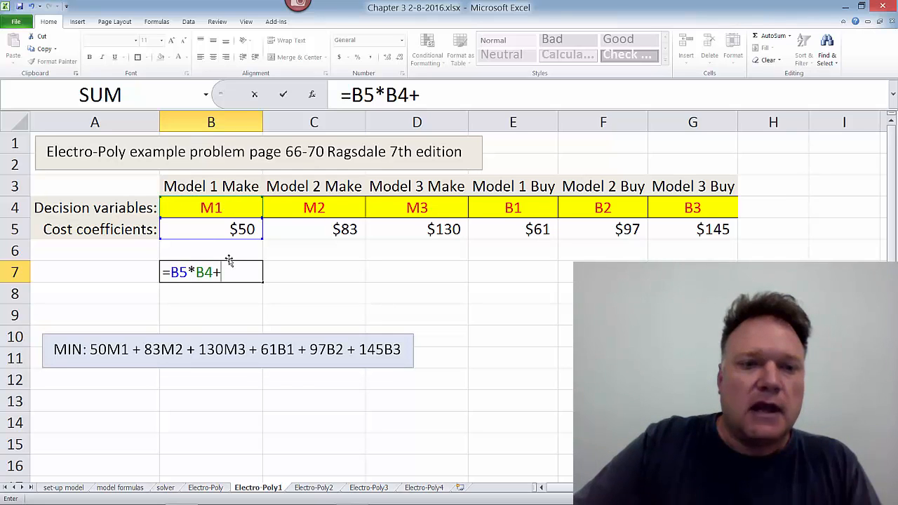
click(292, 229)
text(*)
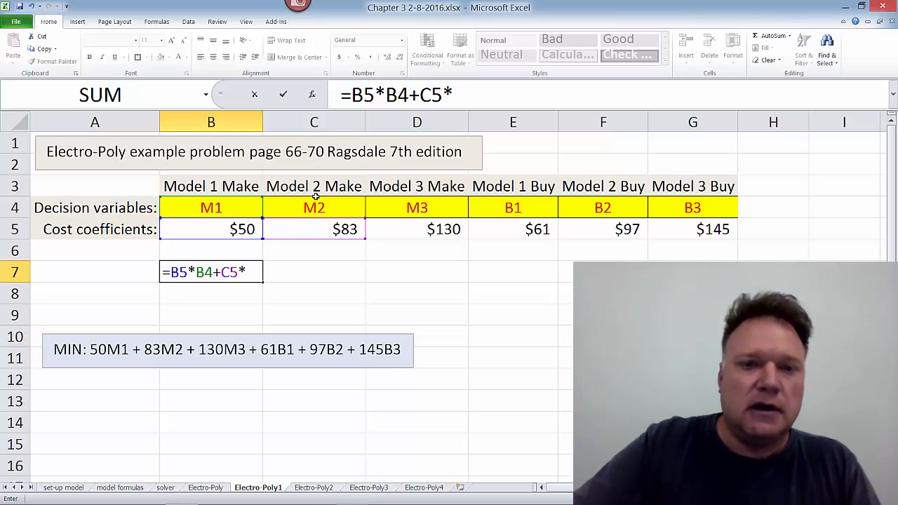
click(308, 208)
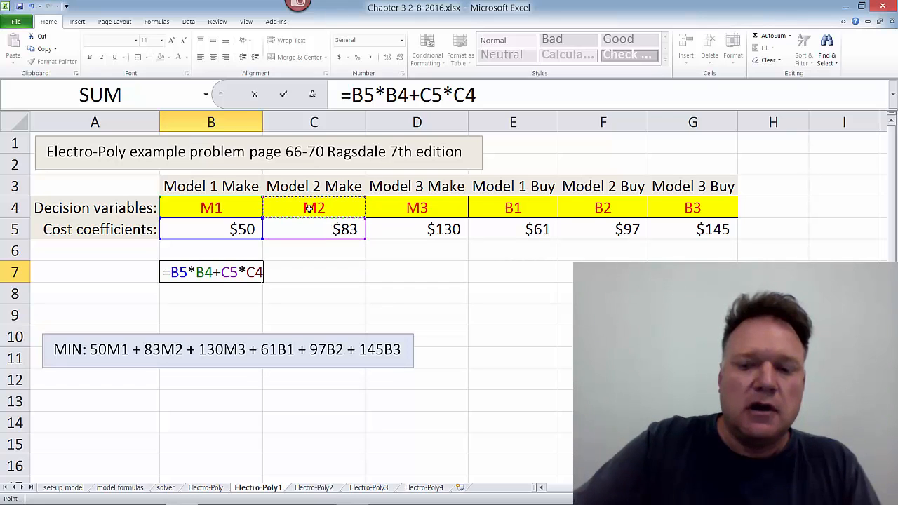
text(+)
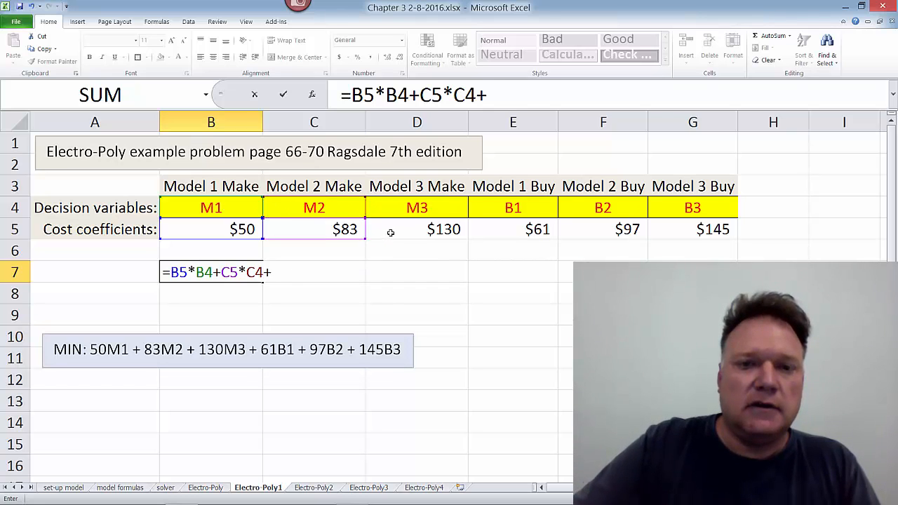
click(391, 232)
text(*)
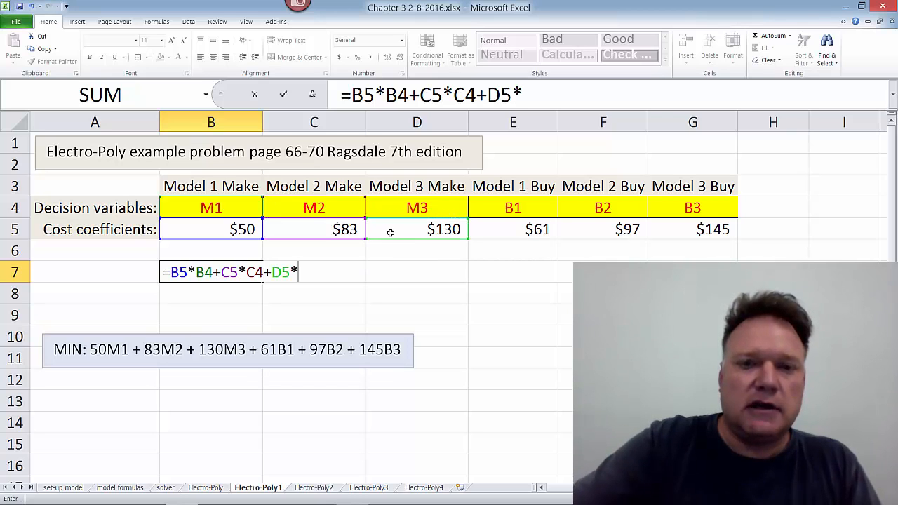
click(420, 209)
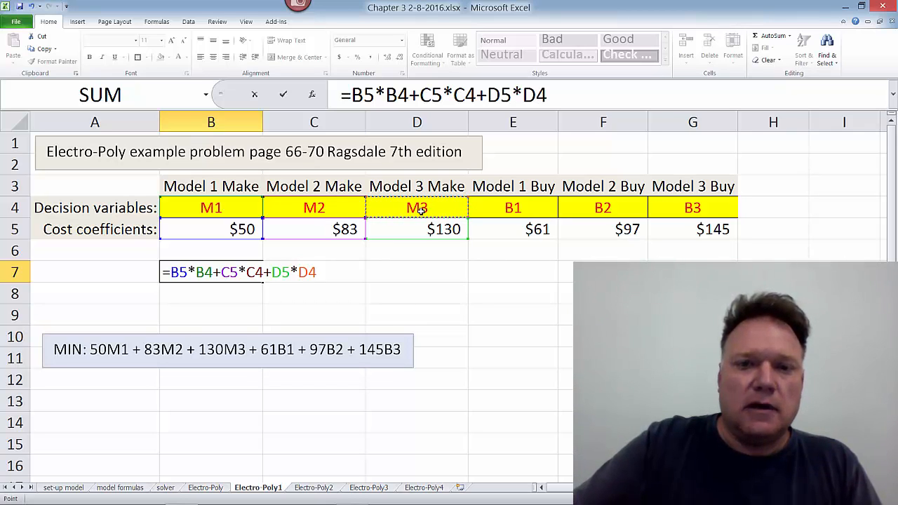
Step: Complete the B7 formula by adding the three Buy products, +E5*E4+F5*F4+G5*G4, and enter it
text(+)
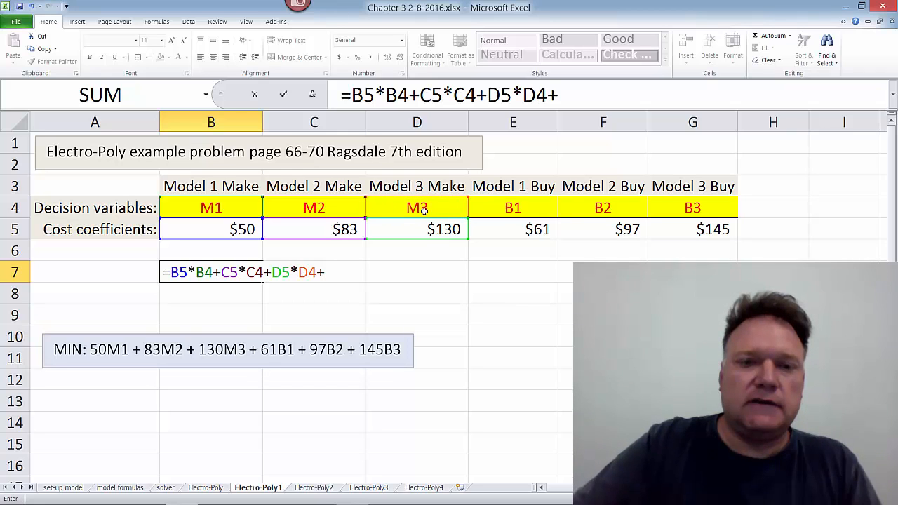
click(486, 232)
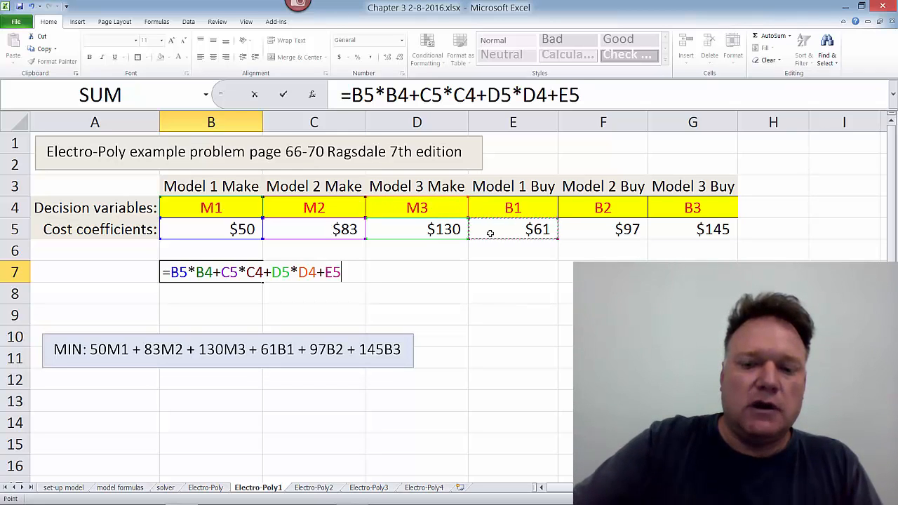
text(*)
click(511, 209)
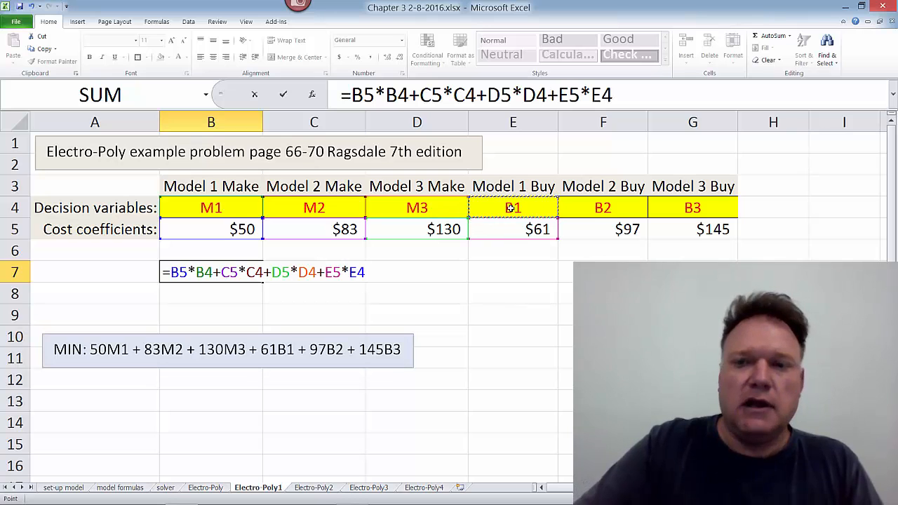
text(+)
click(583, 233)
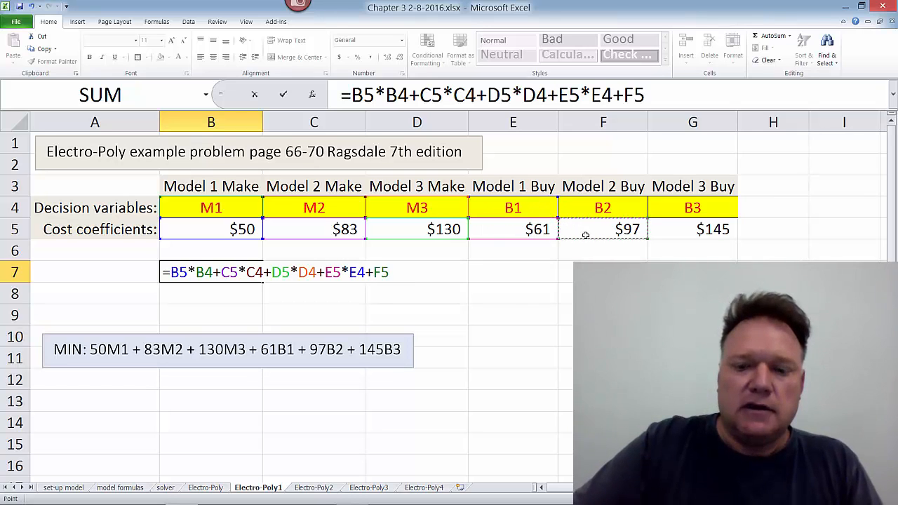
text(*)
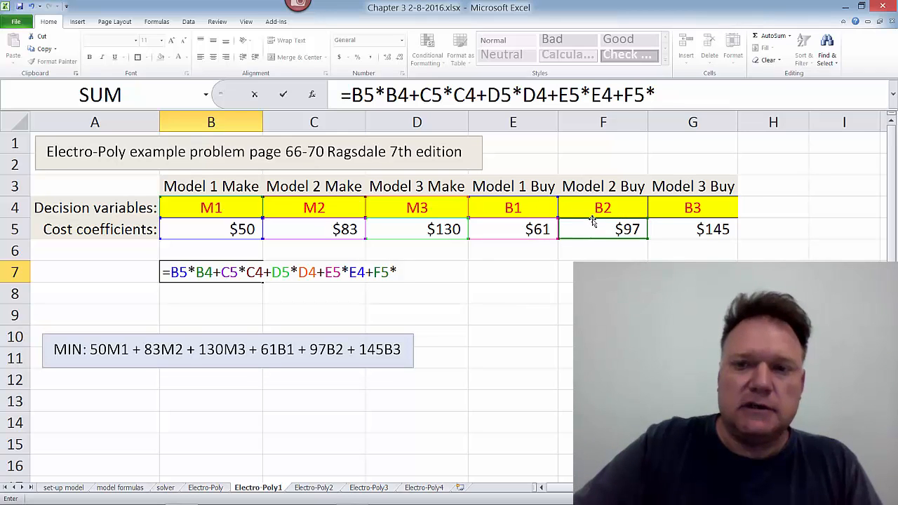
click(596, 208)
text(+)
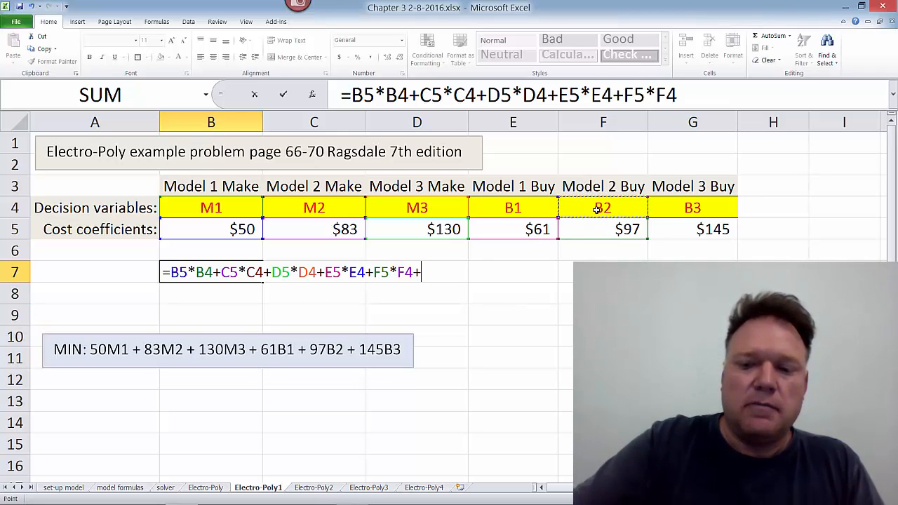
click(677, 233)
text(*)
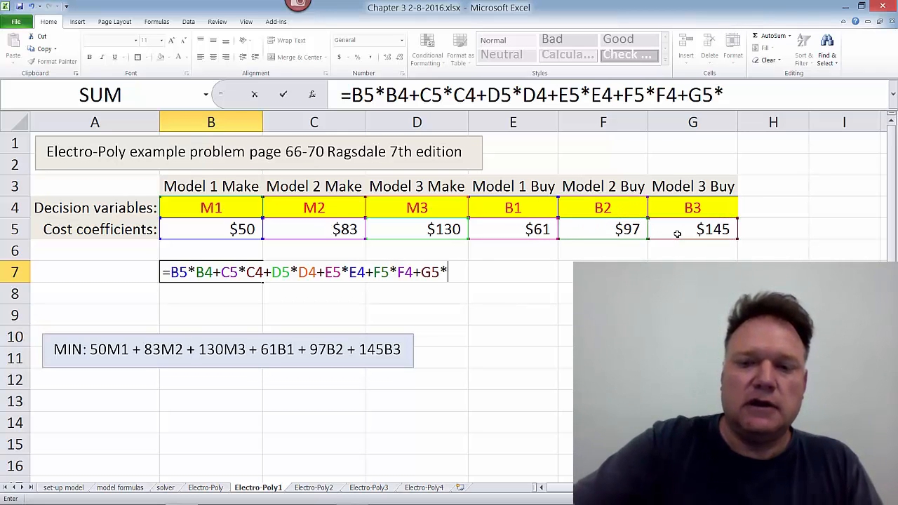
click(693, 208)
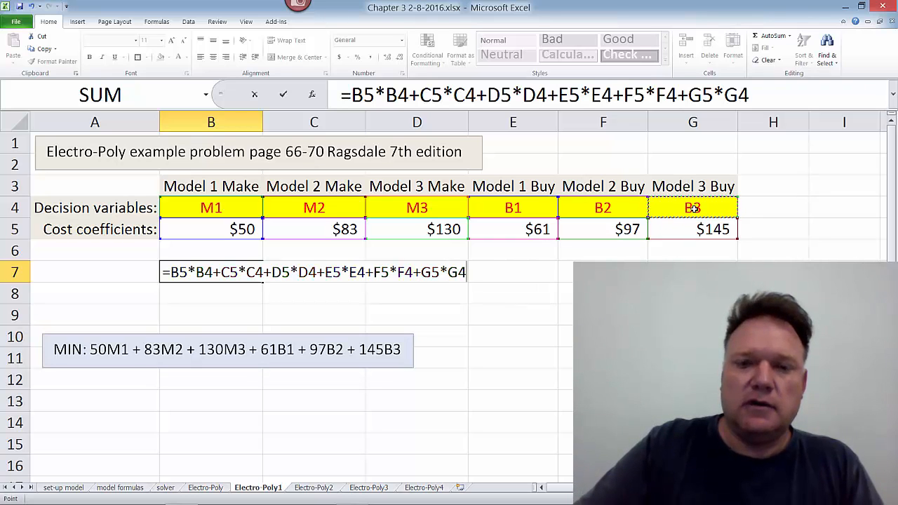
key(Return)
Step: Replace the Make decision variables M1, M2 and M3 in B4:D4 with the trial values 2, 3 and 4
click(233, 209)
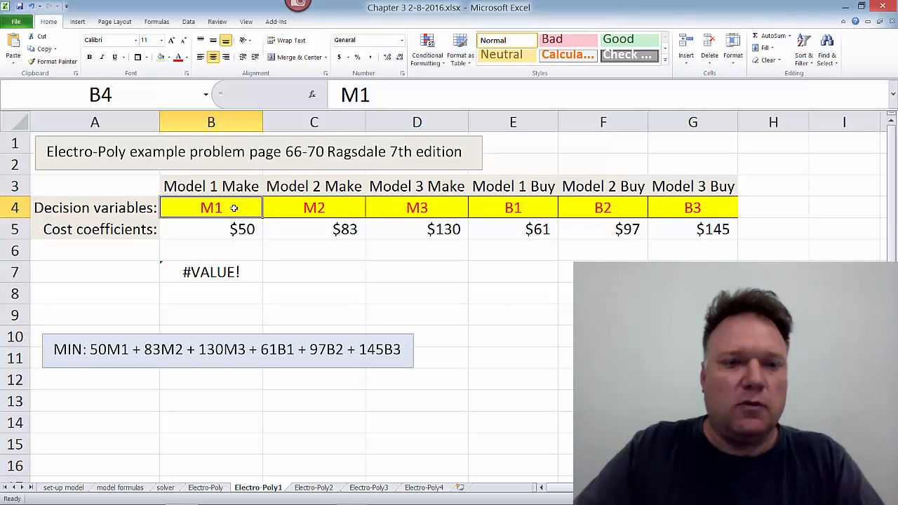
text(2)
click(309, 206)
text(3)
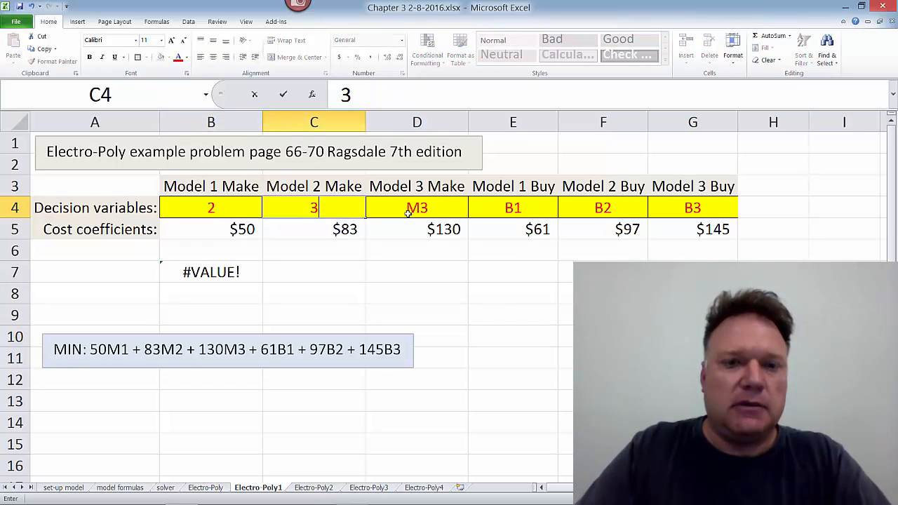
click(414, 212)
text(4)
Step: Set the Buy decision variables in E4:G4 to 5, 6 and 7, and check the total-cost formula in B7
click(501, 213)
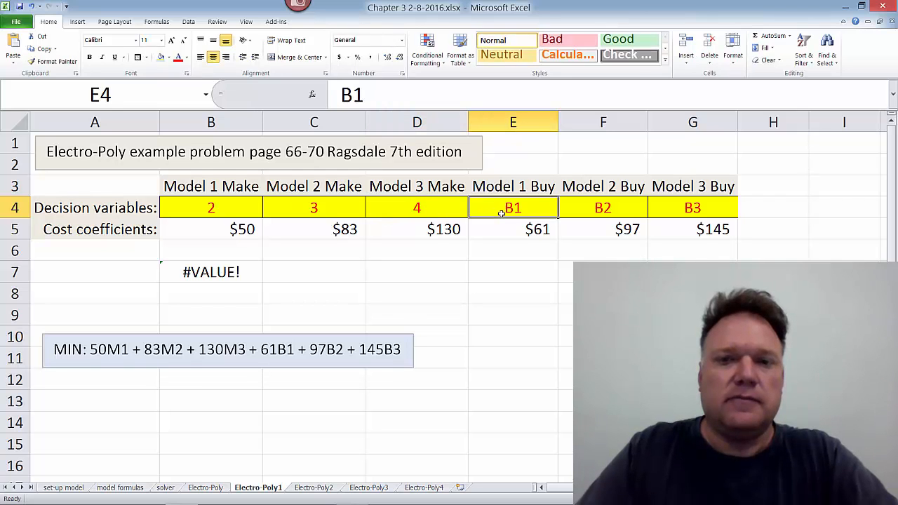
text(5)
click(576, 205)
text(6)
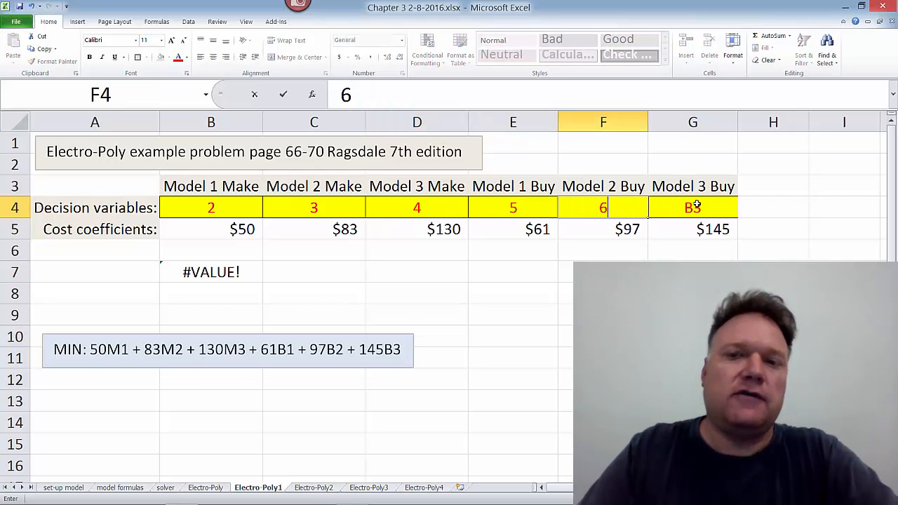
click(695, 206)
text(7)
click(652, 257)
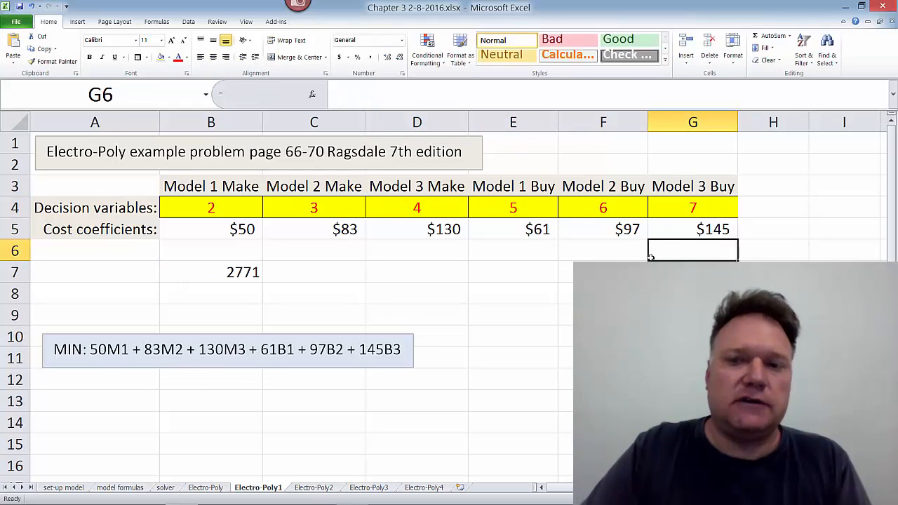
click(243, 274)
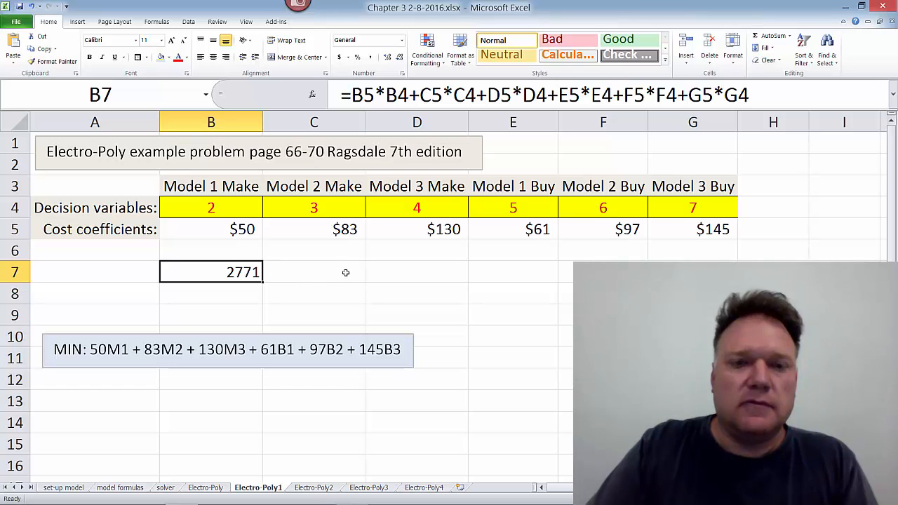
Step: Enter the equivalent total-cost formula =SUMPRODUCT(B4:G4,B5:G5) in D7, pairing the decision variables with the cost coefficients
click(380, 275)
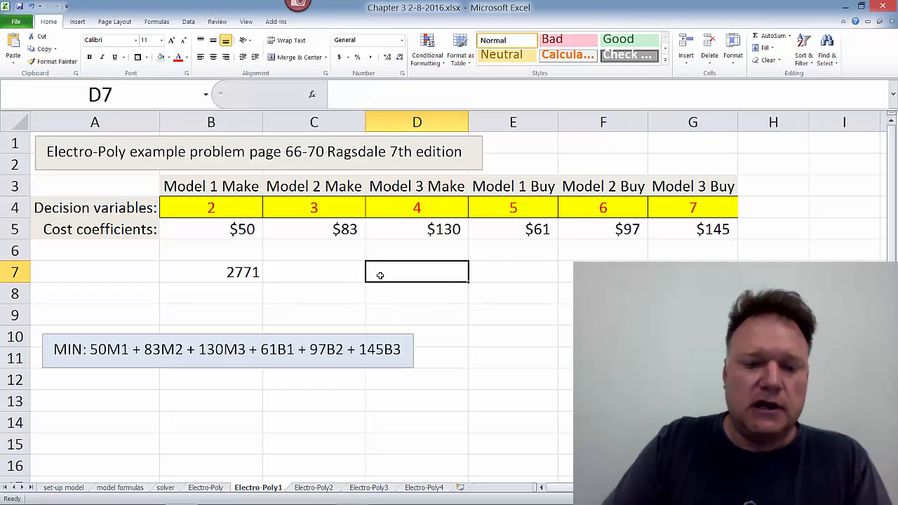
double_click(384, 272)
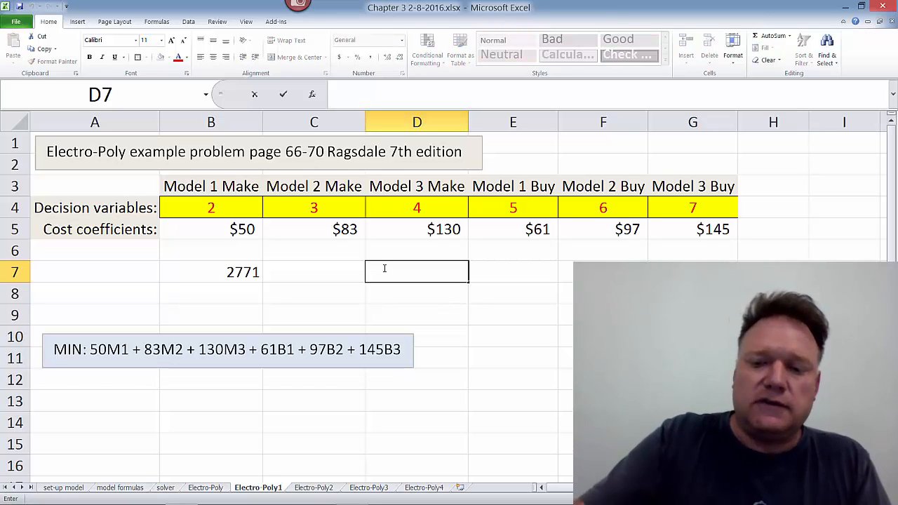
text(=)
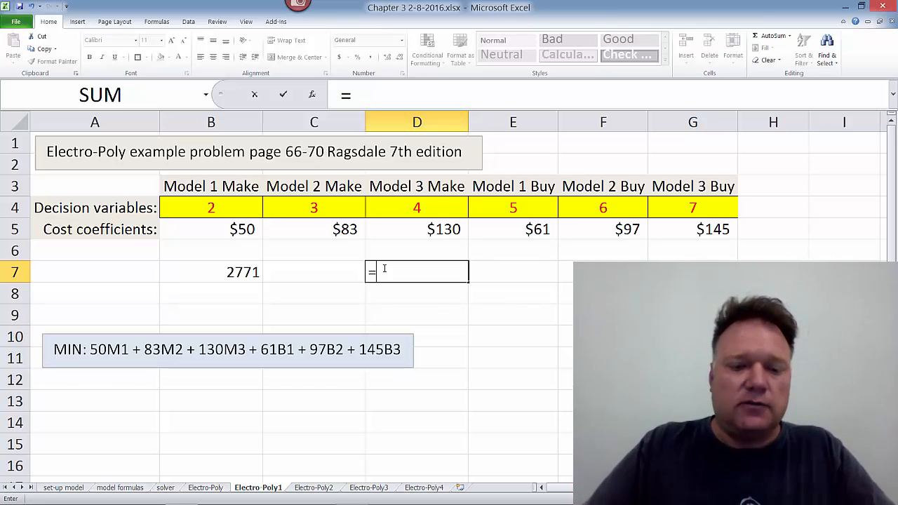
text(su)
text(mproduct)
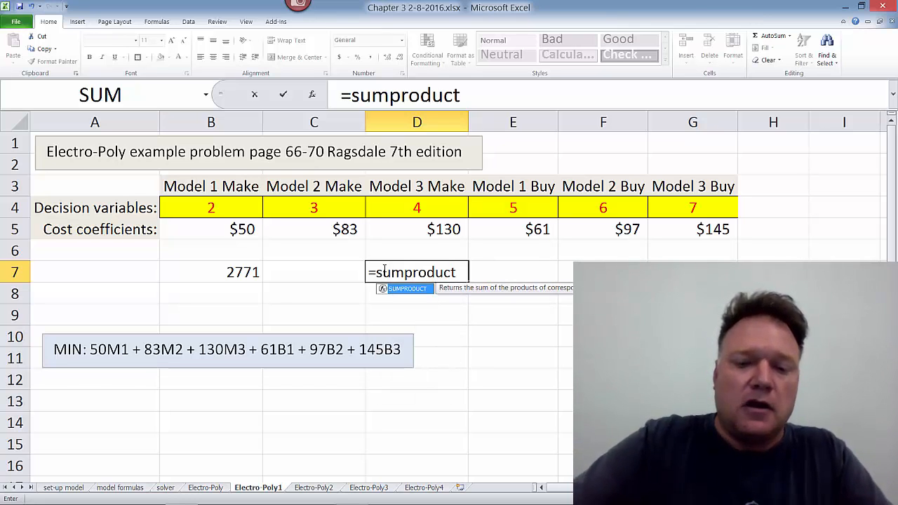
text(()
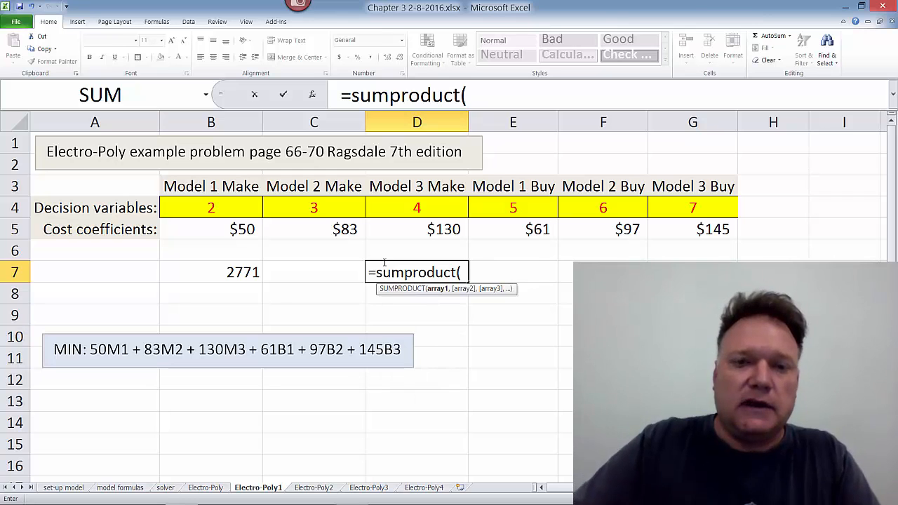
click(233, 205)
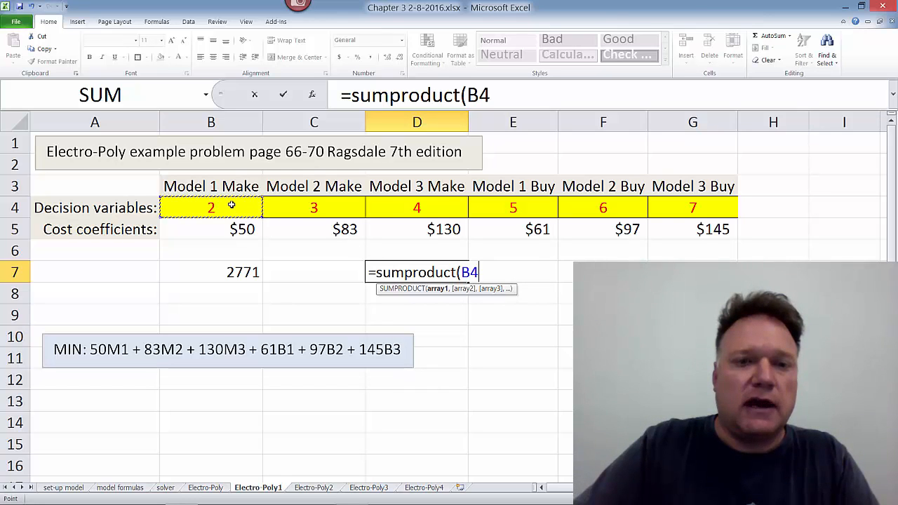
shift+click(675, 207)
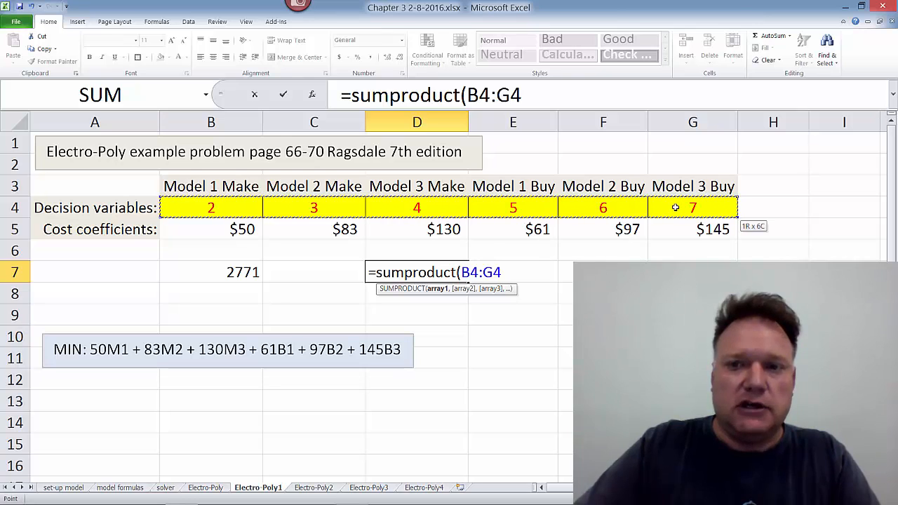
text(,)
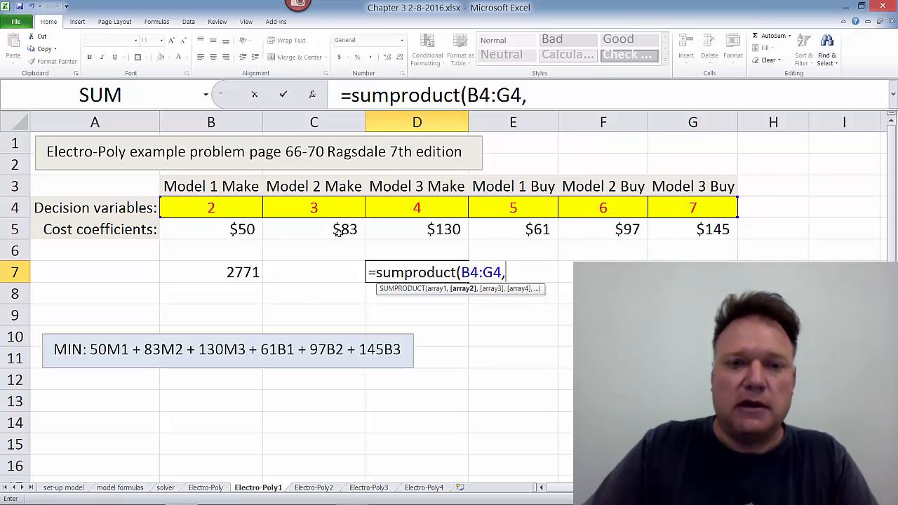
click(245, 228)
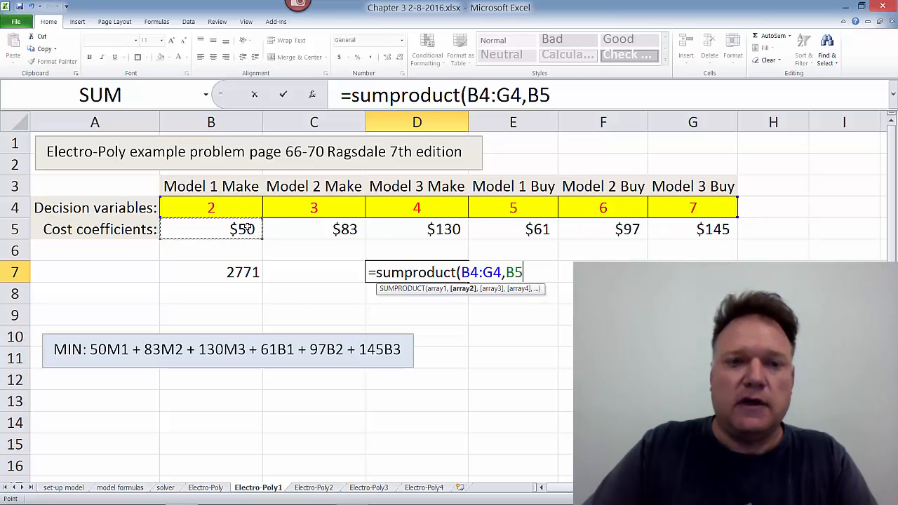
shift+click(675, 230)
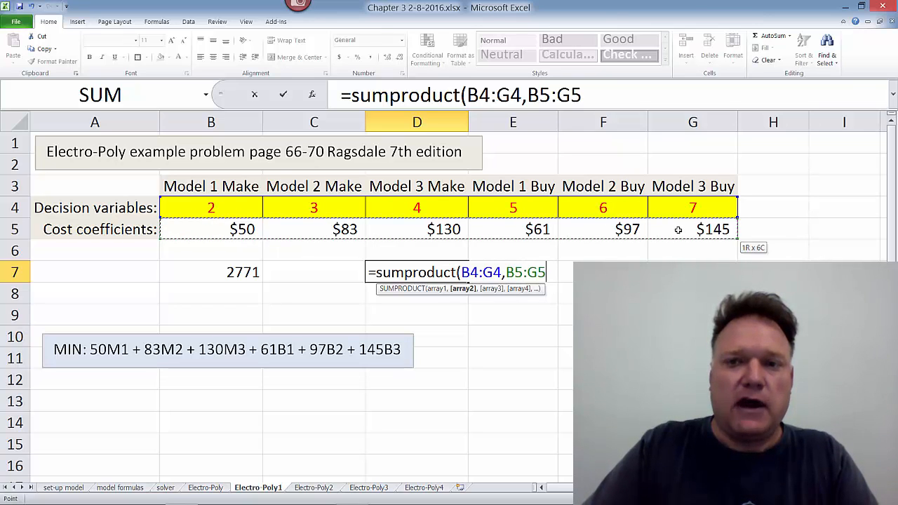
text())
key(Return)
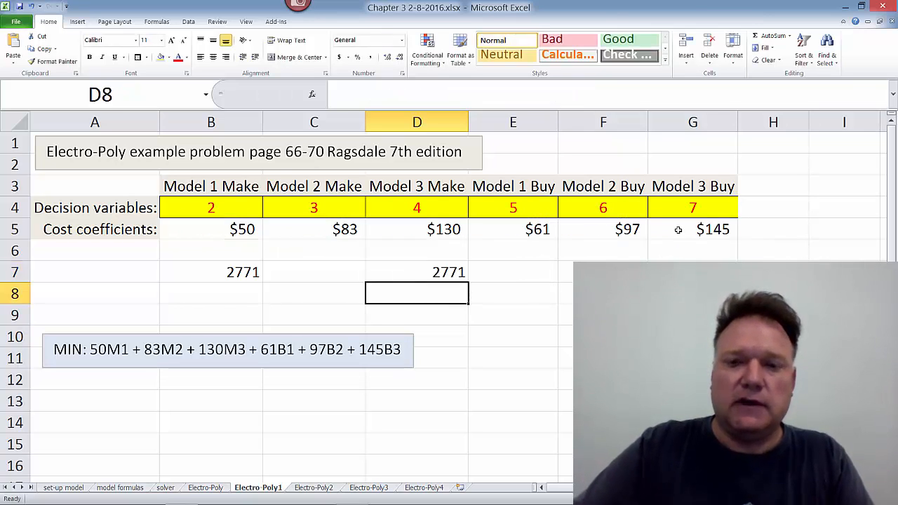
Step: Compare the long multiplication formula in B7 with the SUMPRODUCT formula in D7
click(425, 271)
click(247, 272)
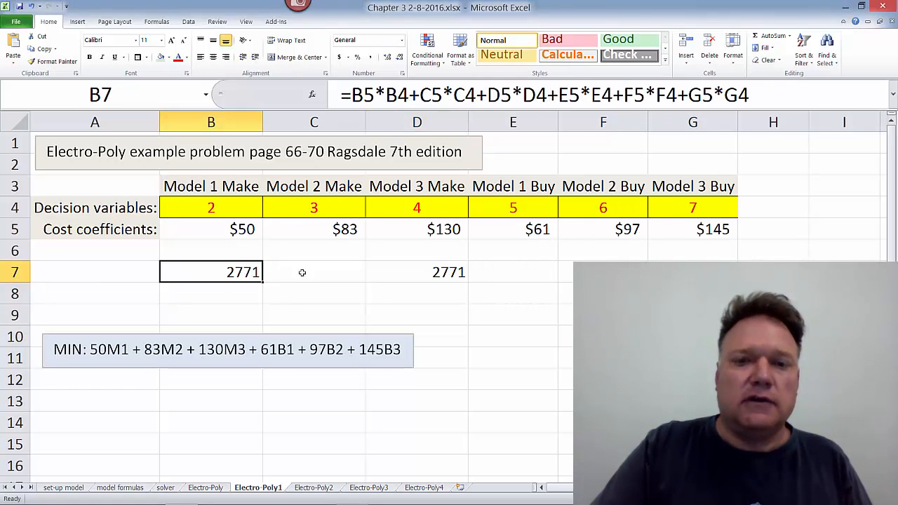
click(419, 273)
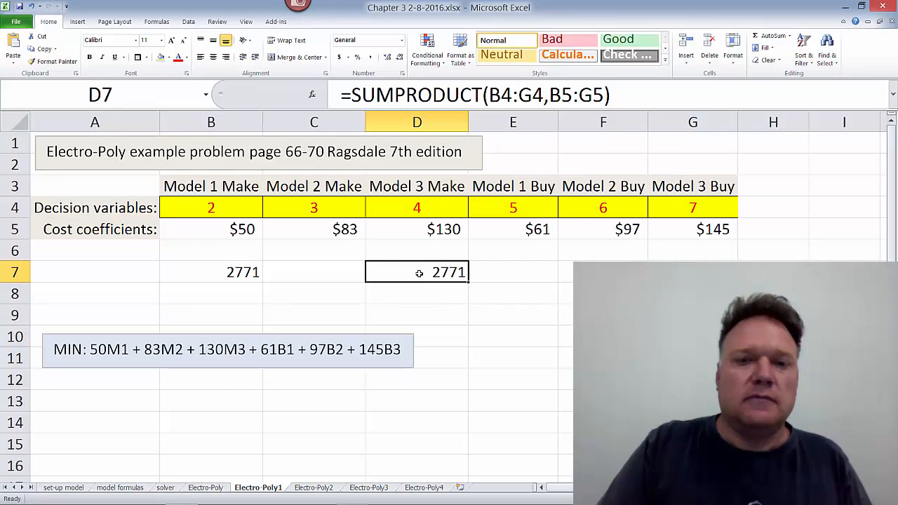